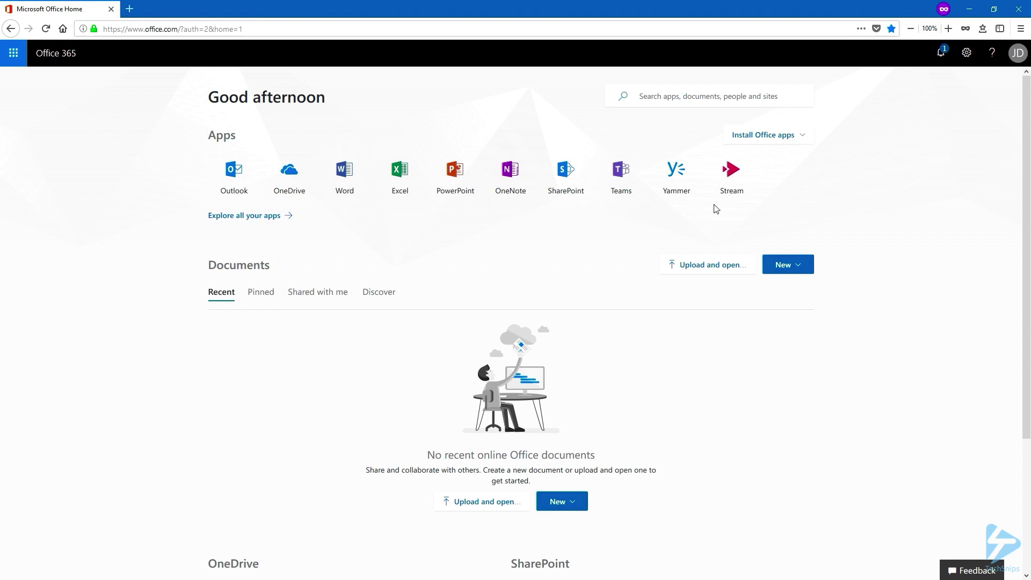
Step: Start a new private Stream group named Techies, described as 'Techies in my team'
click(743, 189)
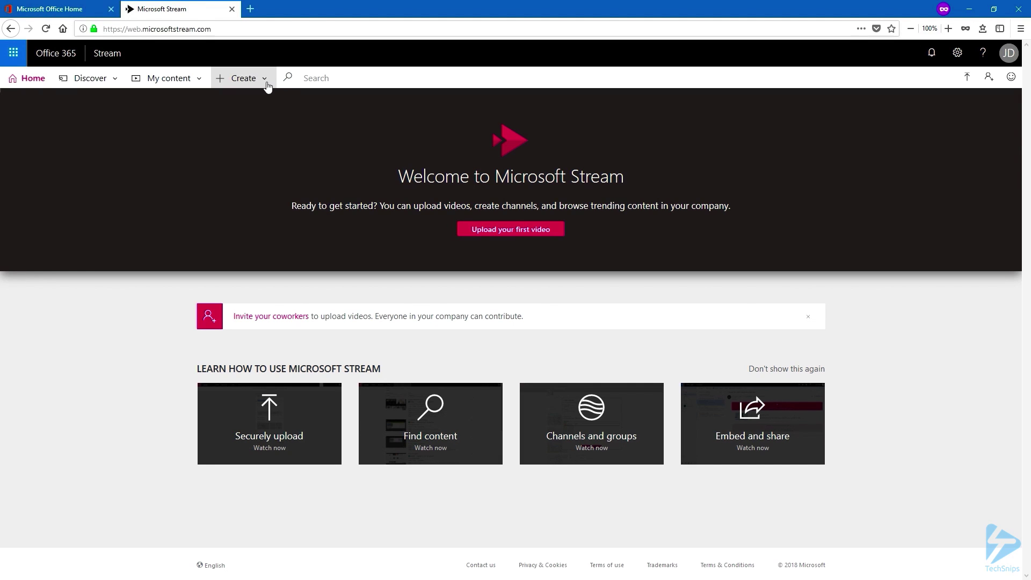
click(265, 82)
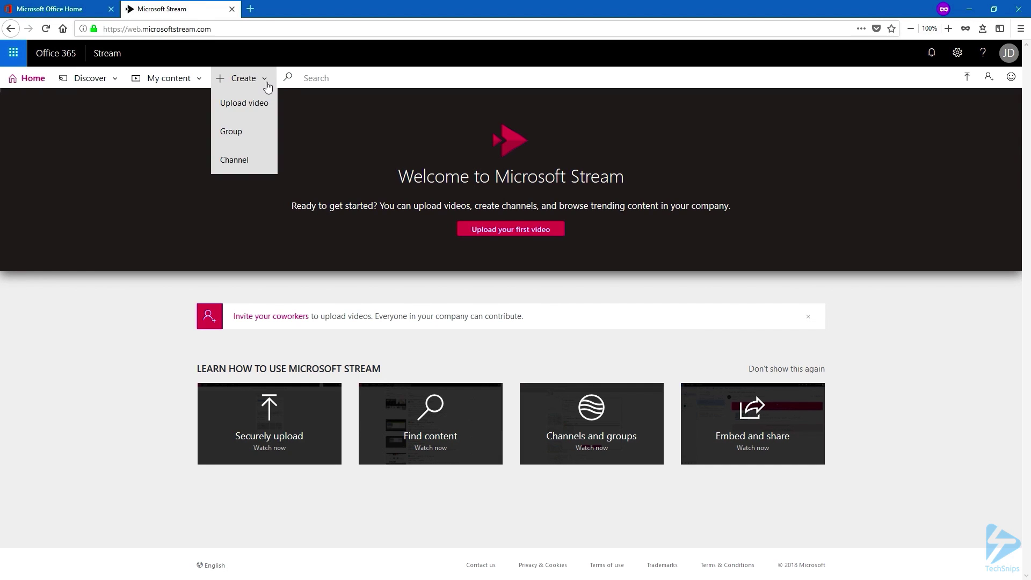
click(255, 132)
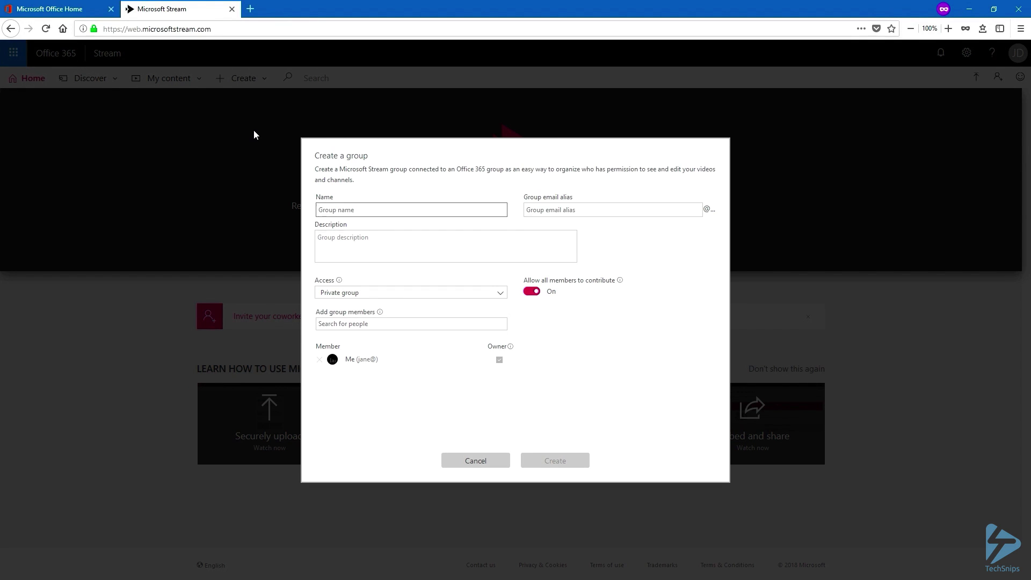
text(Techies)
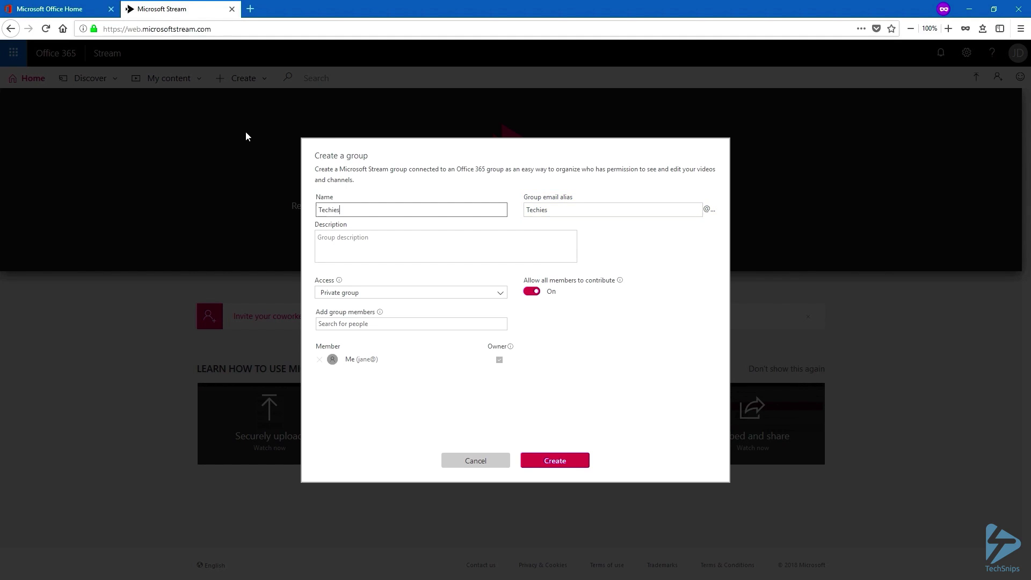
click(415, 241)
text(Techies in my team)
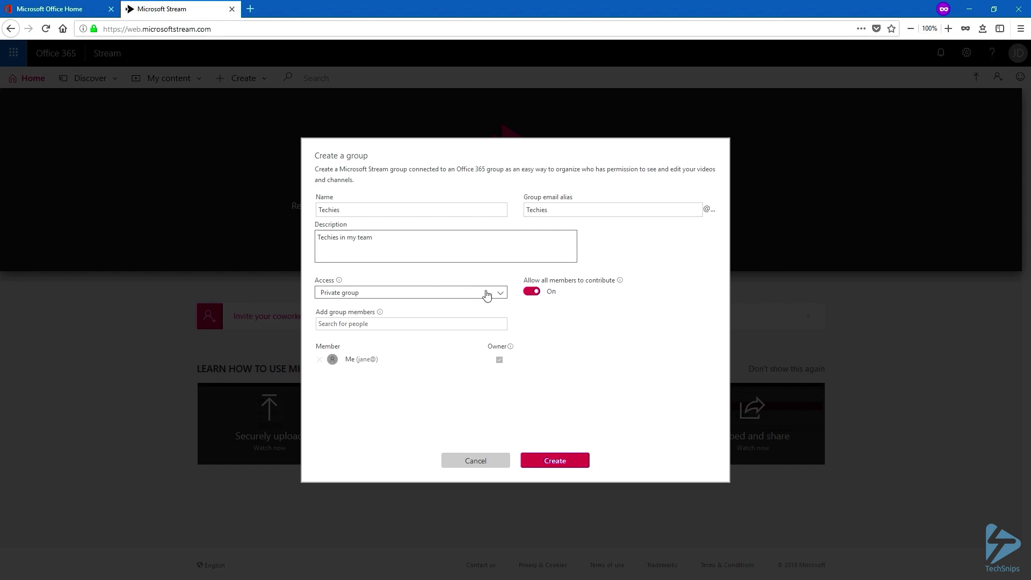
click(503, 295)
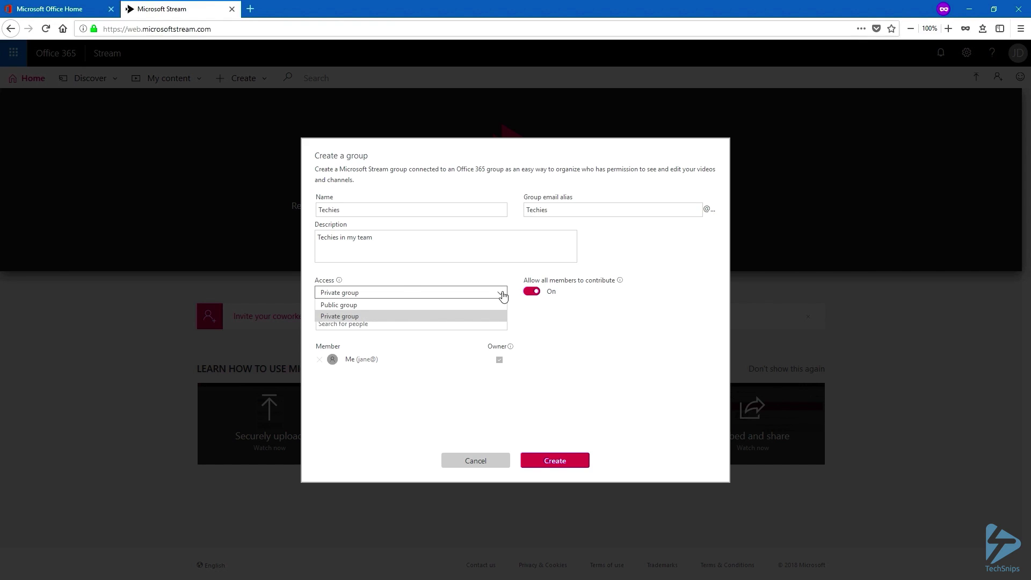
click(385, 317)
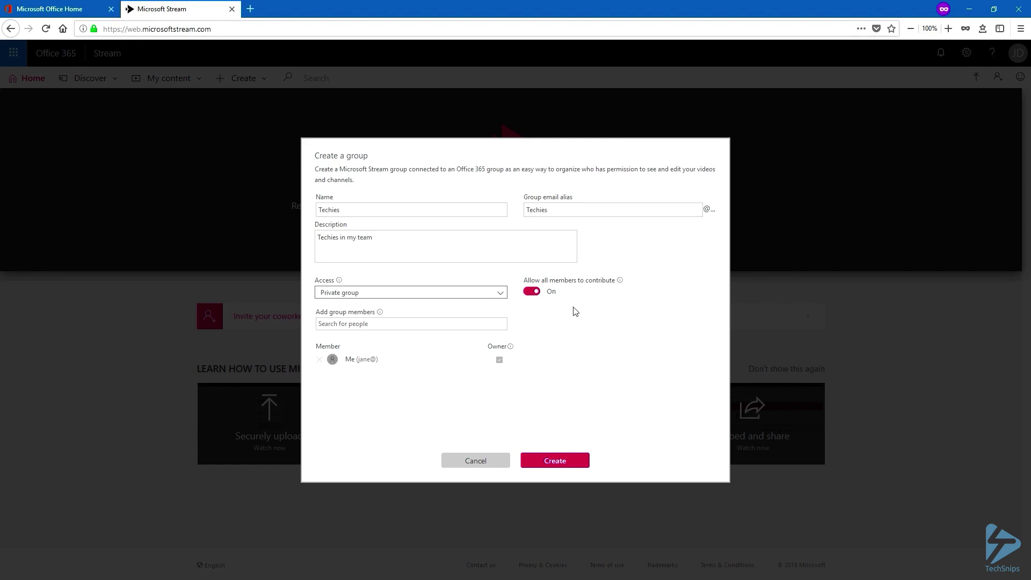
Step: Add two colleagues as members and create the Techies group
click(380, 323)
text(john)
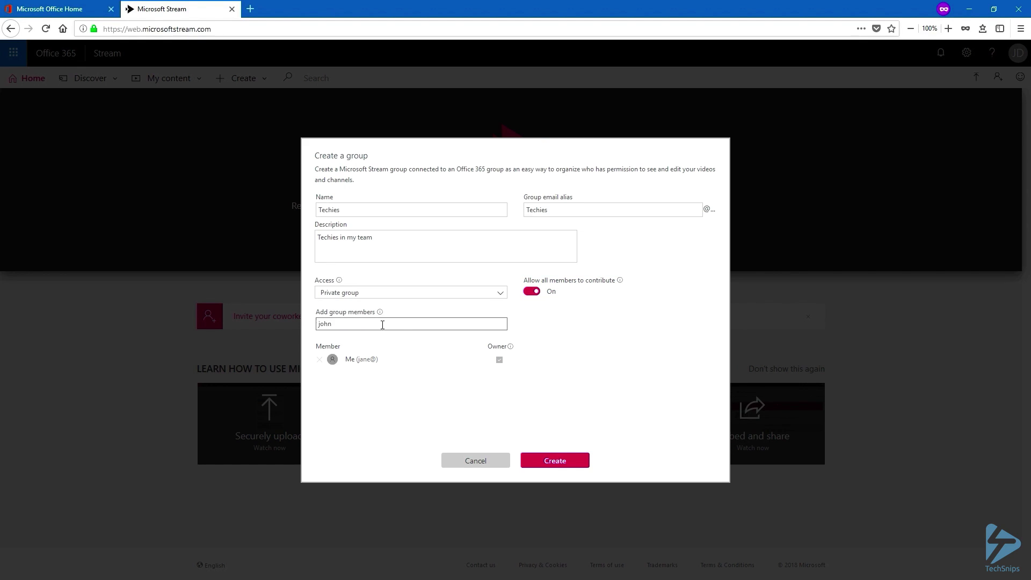
click(387, 340)
text(mary)
click(389, 340)
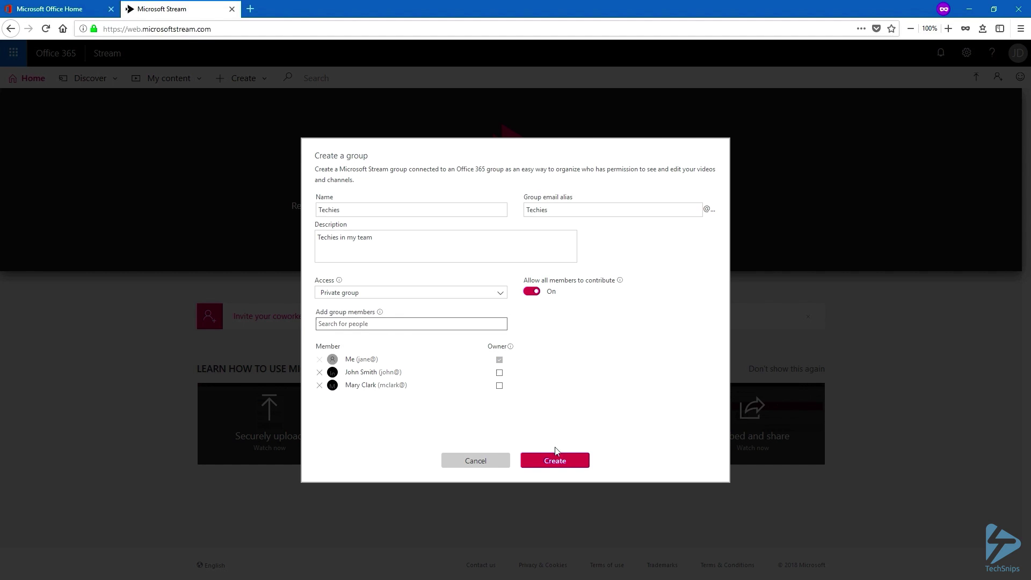
click(569, 462)
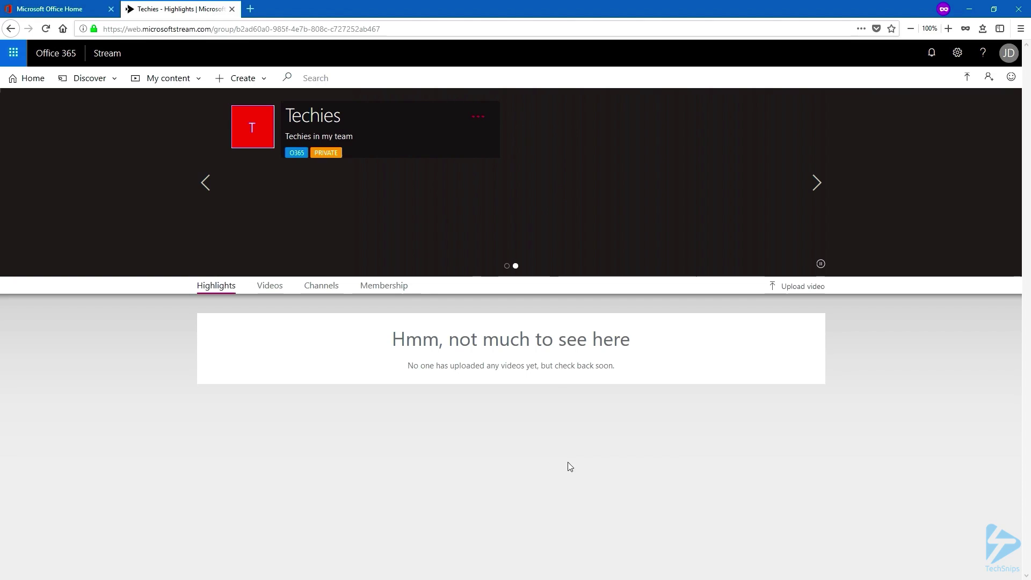
Step: Fill a new channel with name PowerShell Lessons, description 'PowerShell videos from beginners to advanced', and group Techies
click(265, 80)
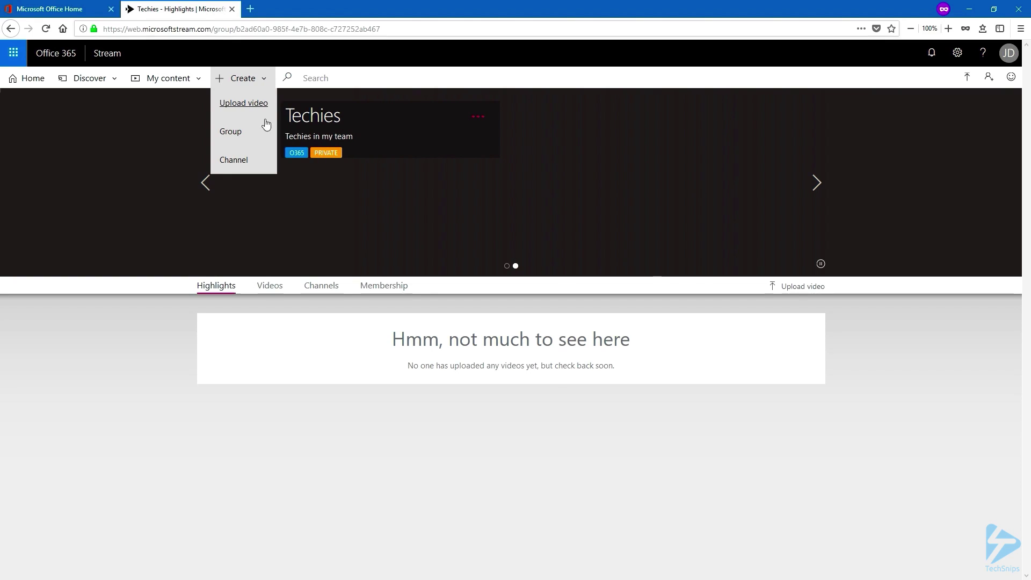
click(259, 159)
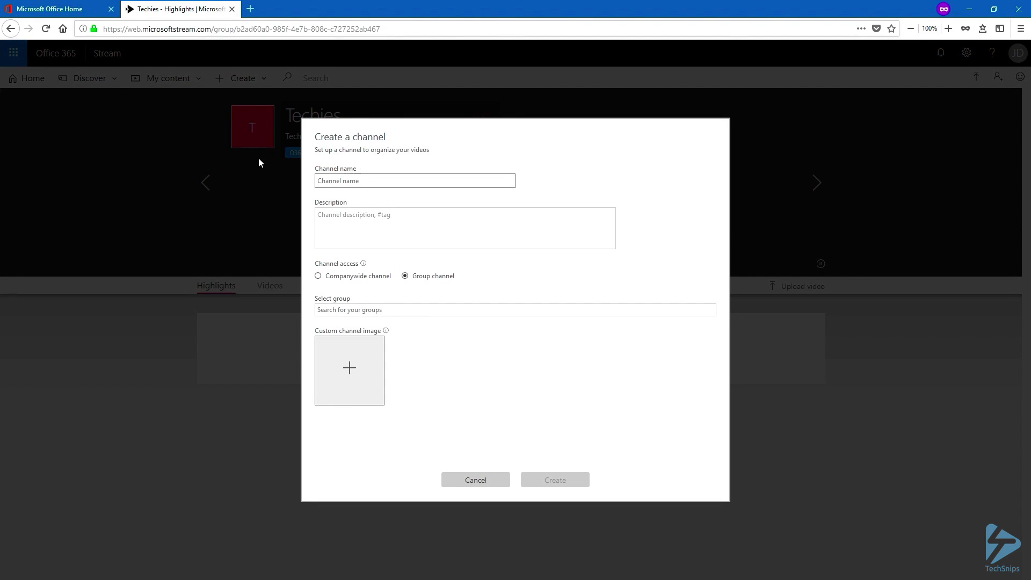
text(PowerShell Lessons)
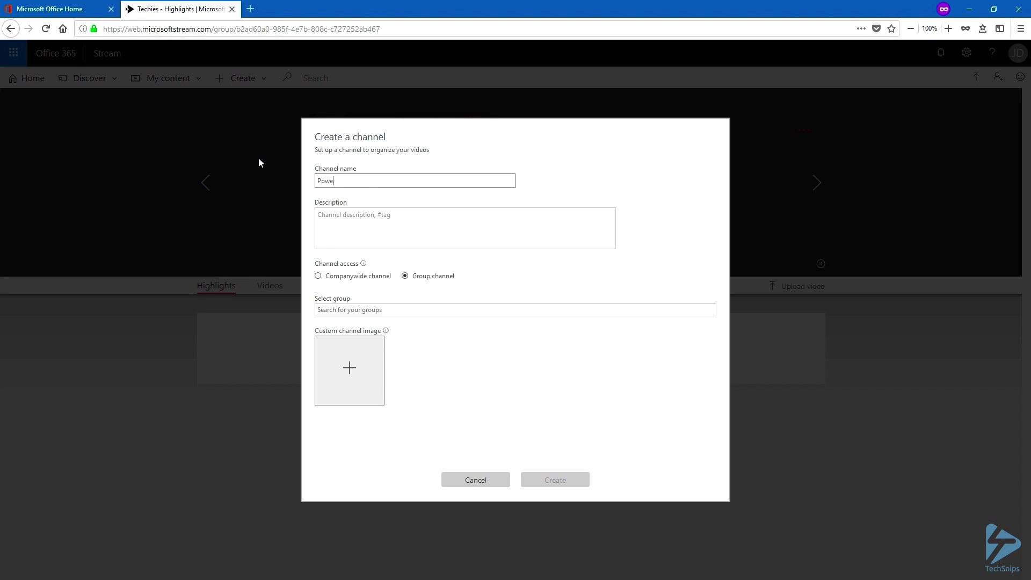
click(349, 213)
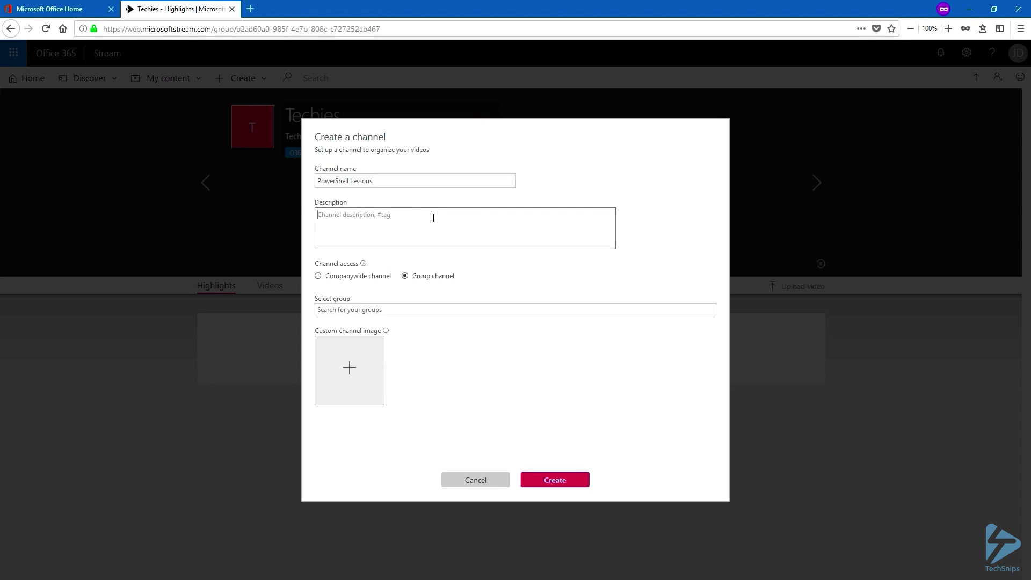
text(PowerShell videos from beginners to advanced)
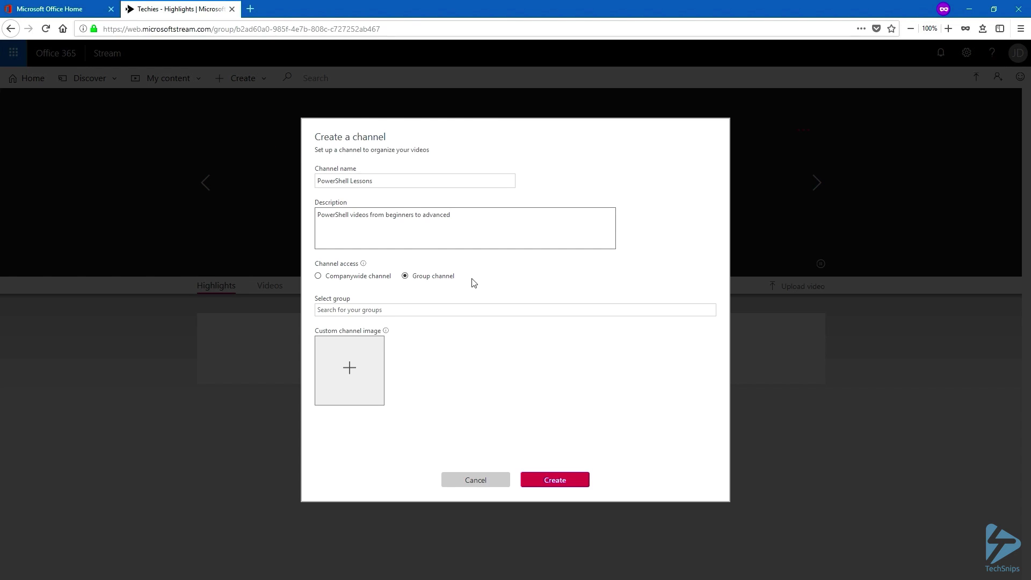
click(392, 310)
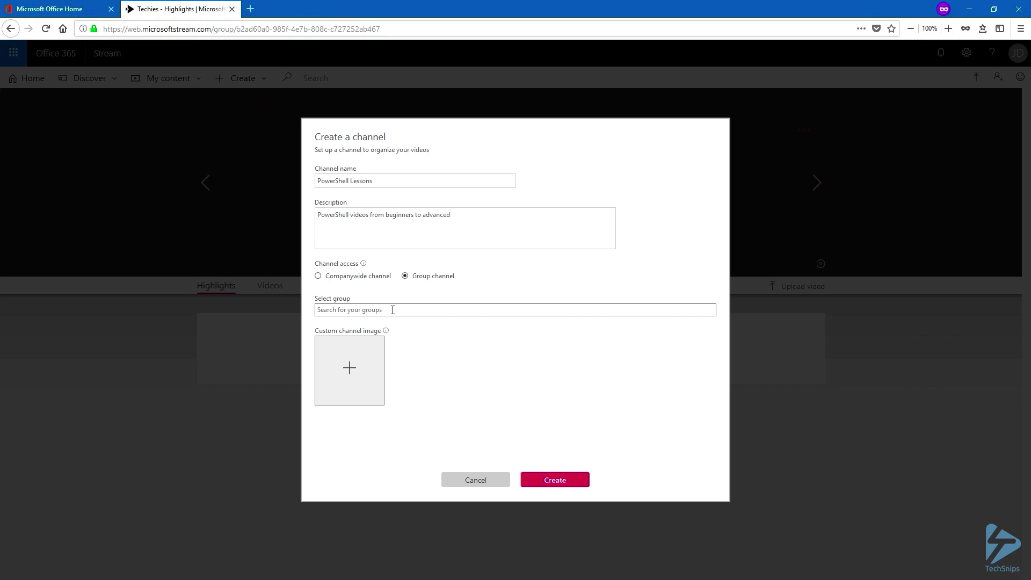
text(tech)
click(385, 327)
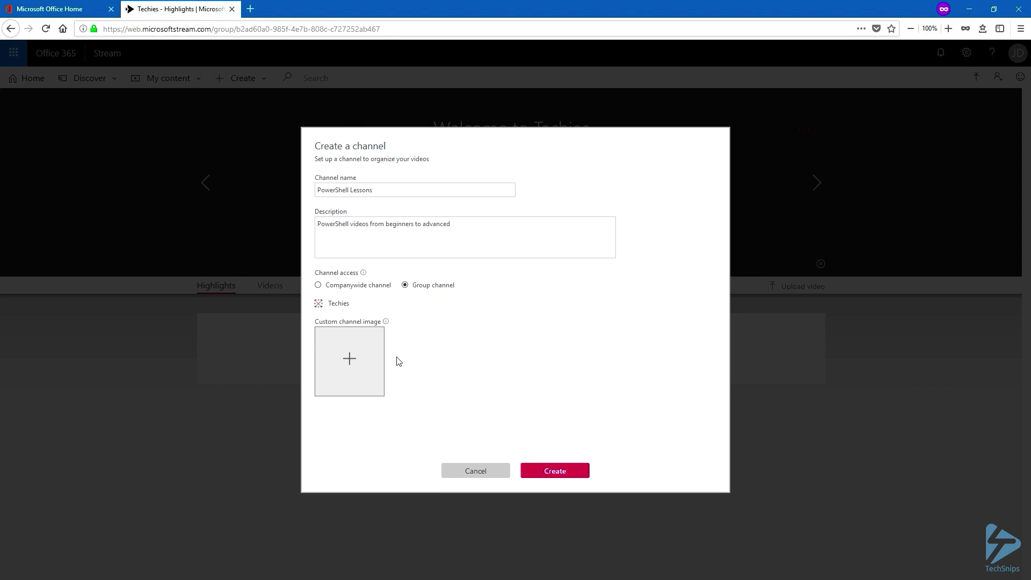
Step: Create the channel and upload 'How to Create Site Policies in SharePoint.mp4' from the Desktop
click(577, 473)
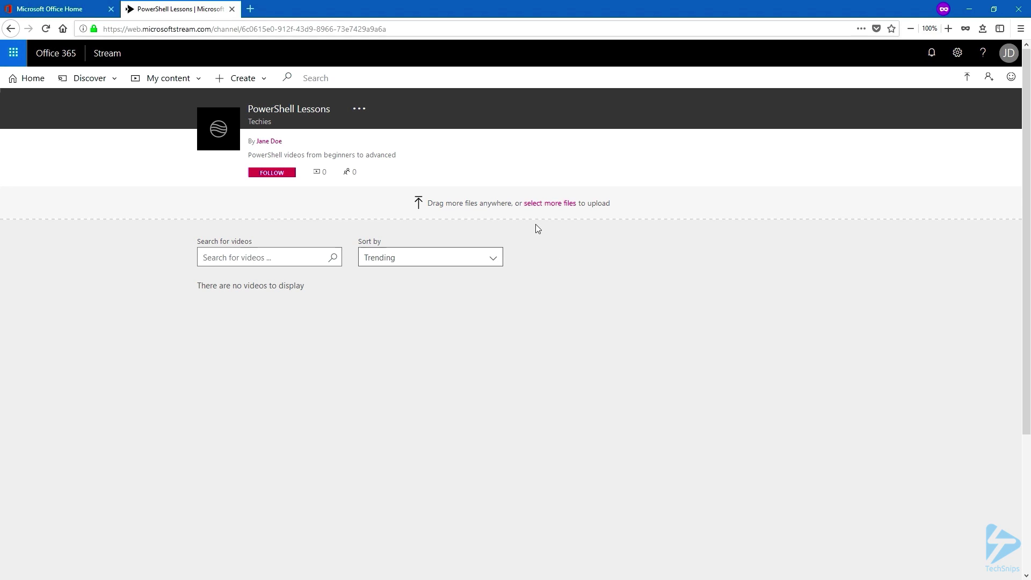
click(563, 206)
click(252, 97)
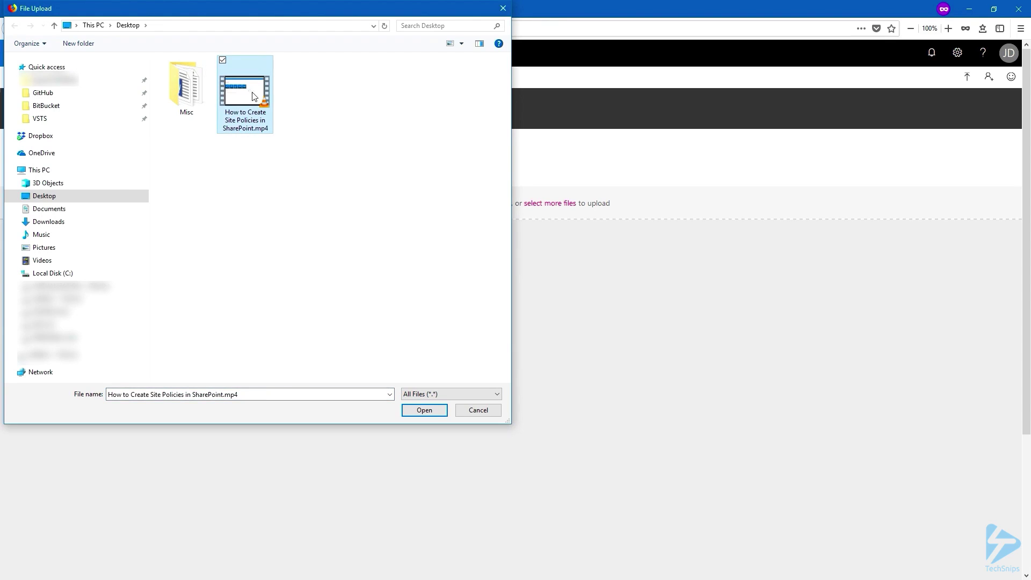
click(425, 411)
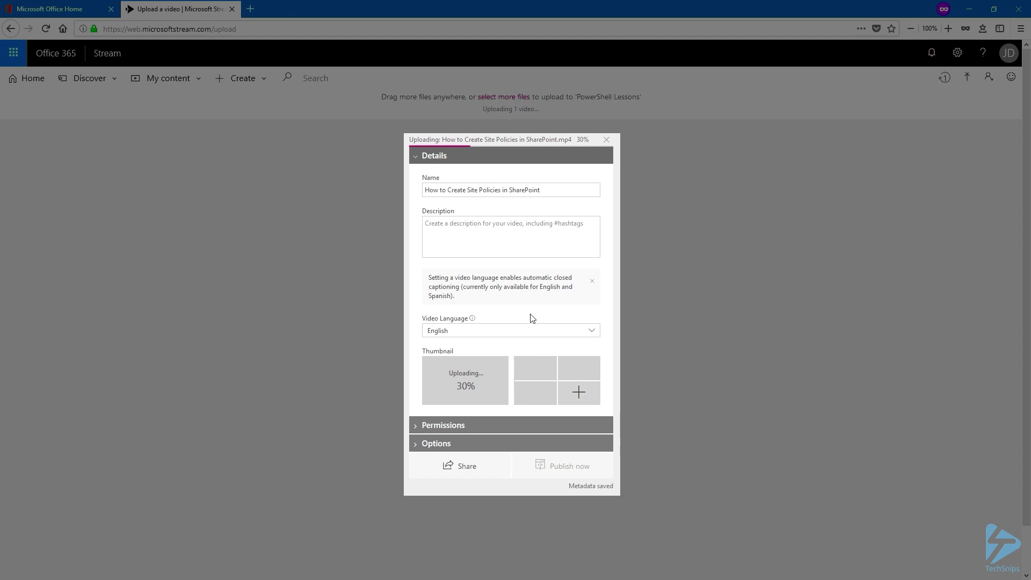
Step: Review the video's Permissions and Options, then publish it
click(491, 426)
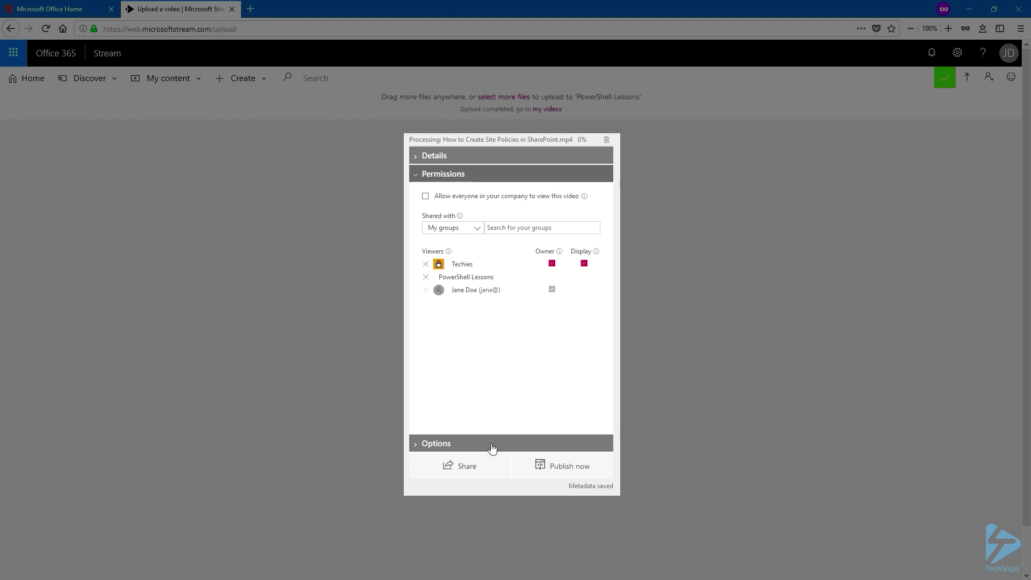
click(491, 445)
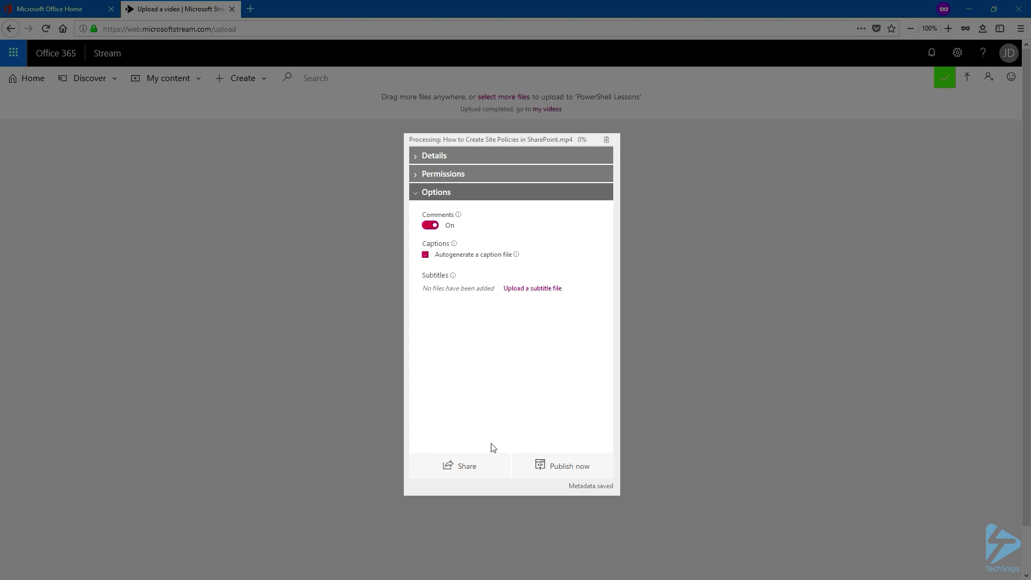
click(574, 467)
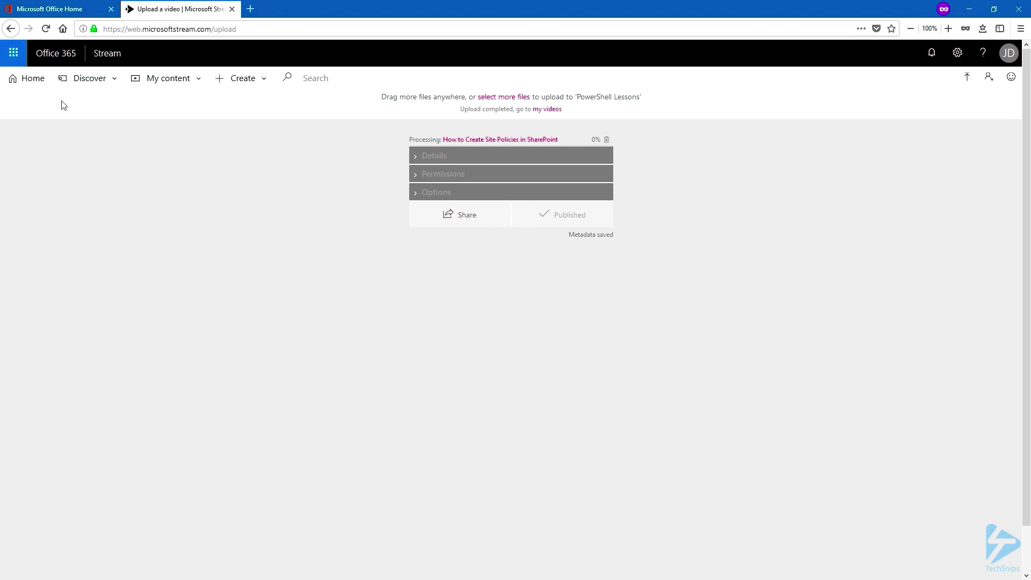
Step: Return to the Stream home page and scroll to the new video and PowerShell Lessons channel
click(33, 79)
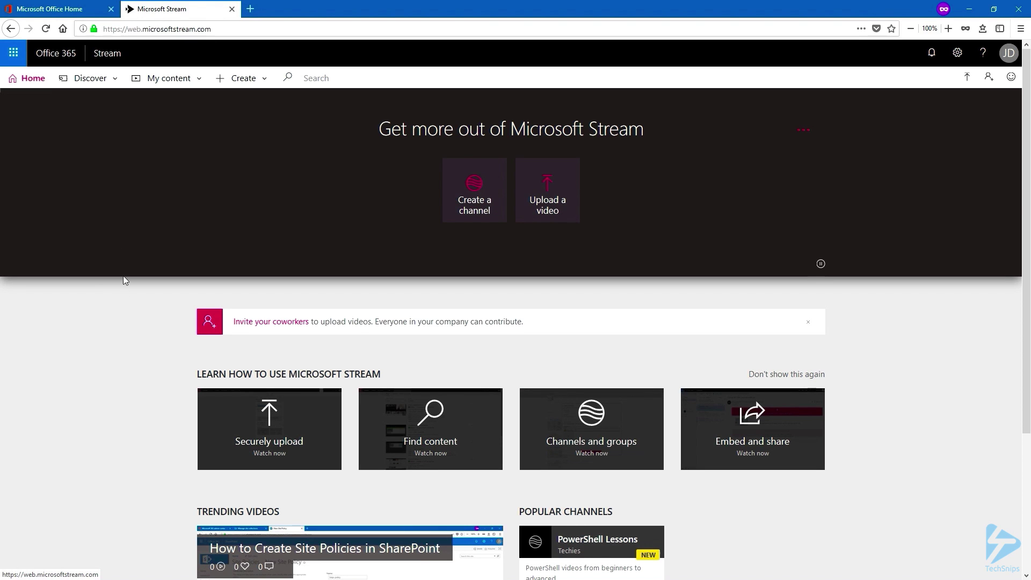
scroll(127, 329, down, 5)
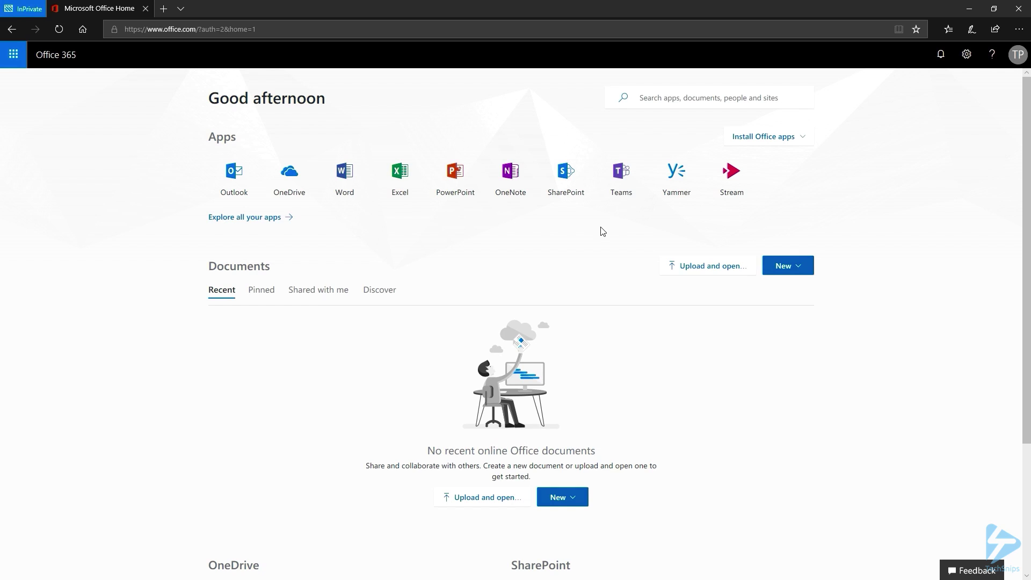
Step: As the non-member, open Stream and paste the published video's link into the address bar
click(744, 197)
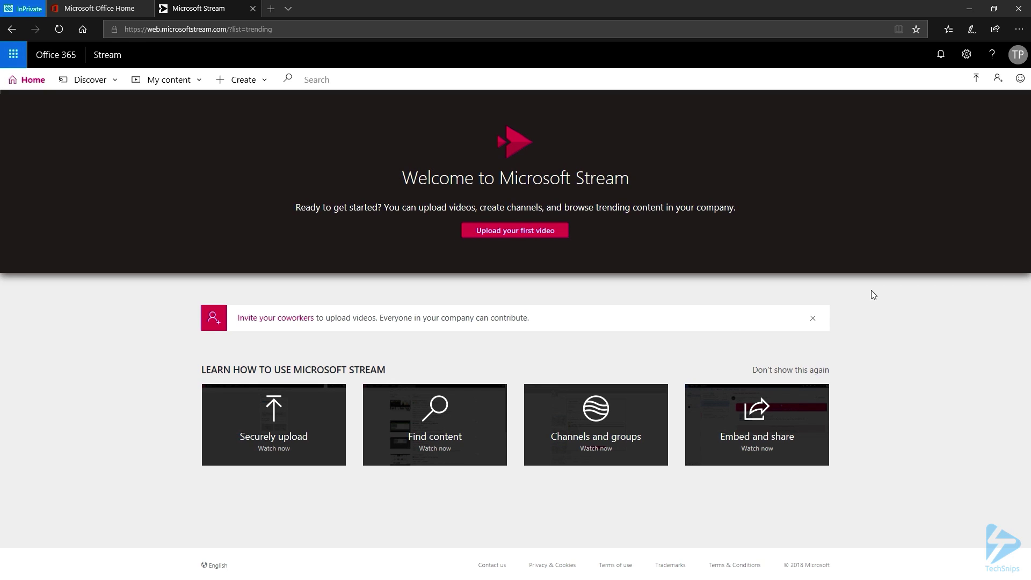
click(337, 31)
text(https://web.microsoftstream.com/video/1f4cc767-1c9e-432b-b3ae-f9b57e966438?list=trending)
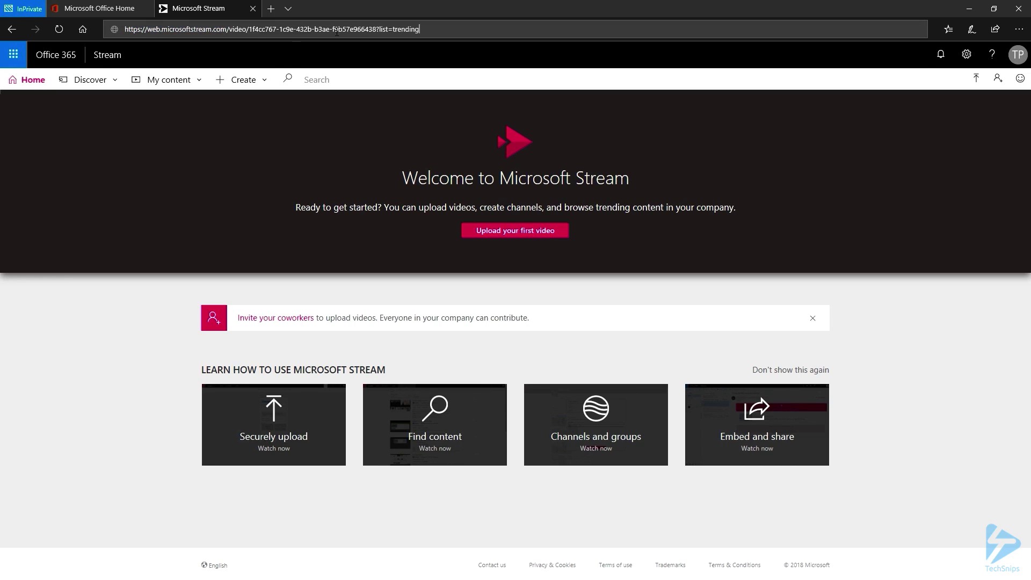